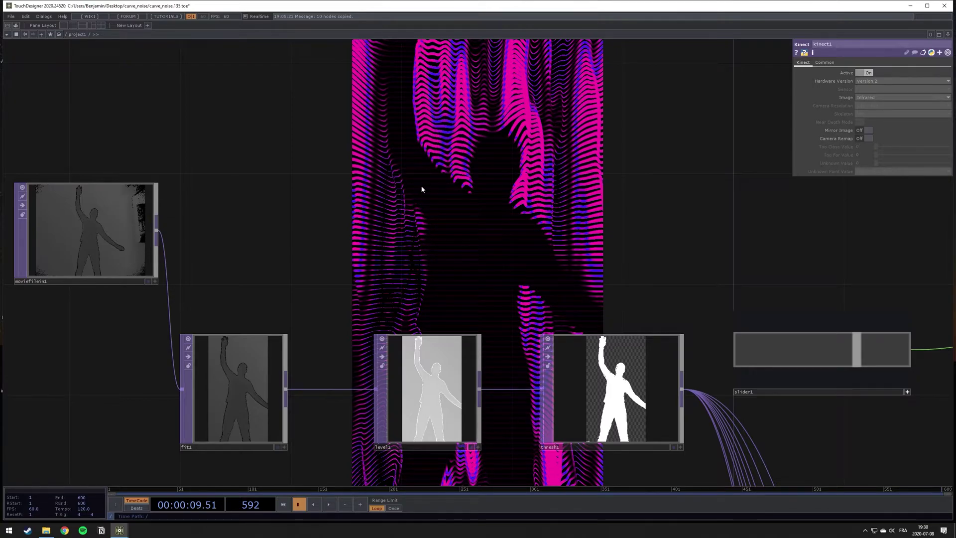
Step: Frame the existing network and start timeline playback
drag(421, 189, 459, 225)
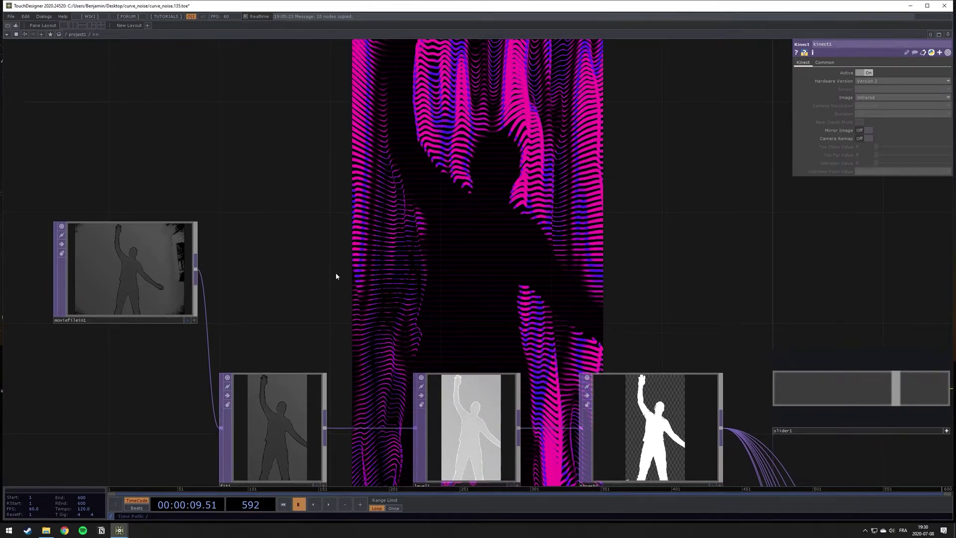
key(space)
drag(448, 273, 419, 255)
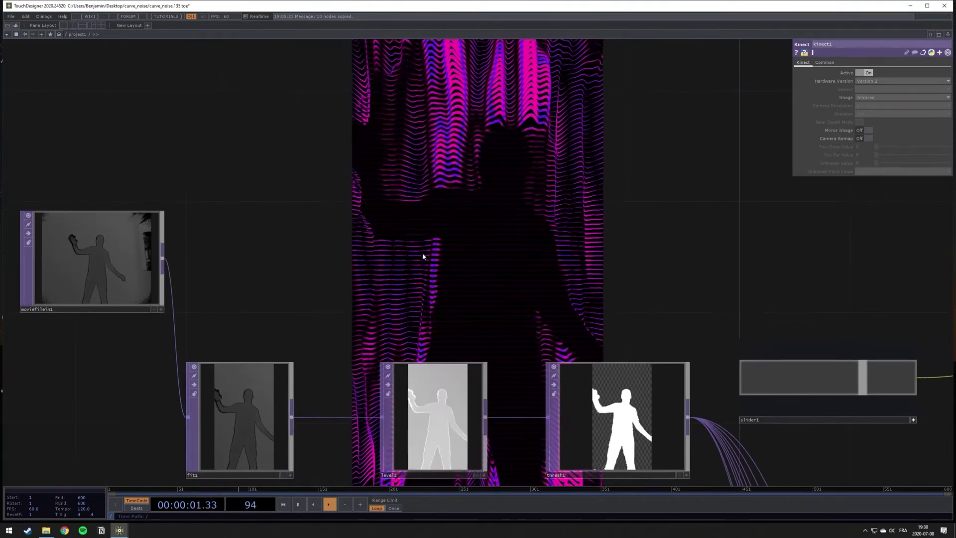
drag(531, 325, 415, 232)
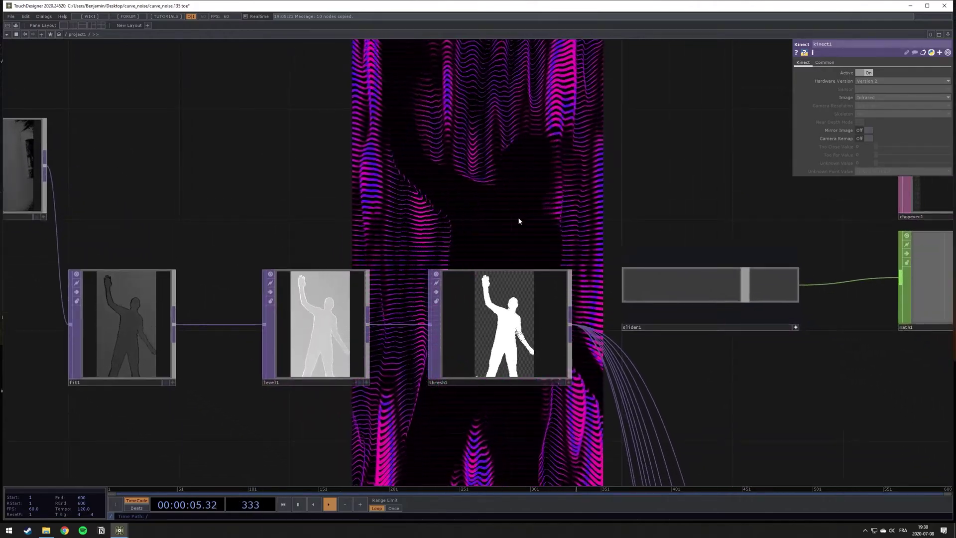
drag(518, 218, 506, 302)
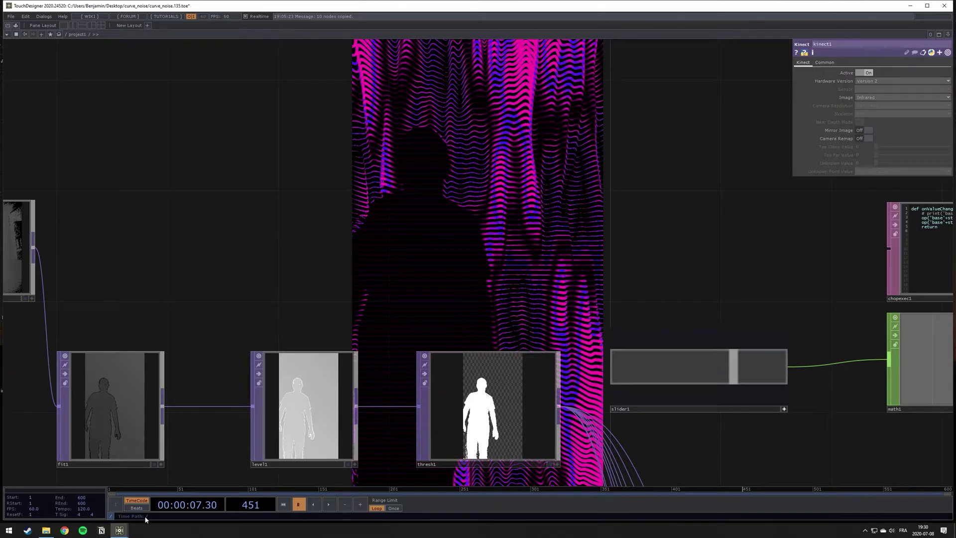
Step: Bring NewProject.1.toe to the front and frame moviefilein1 in the network
mouse_move(120, 529)
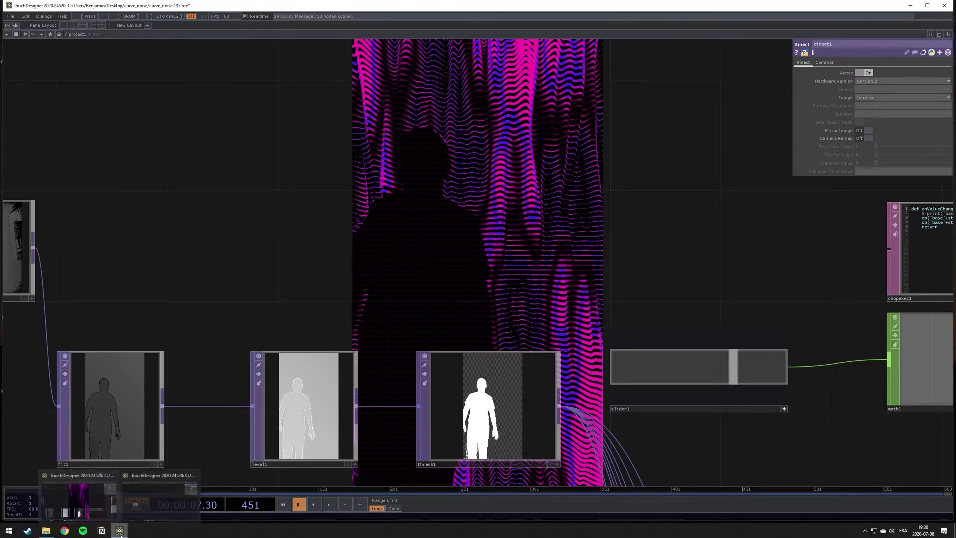
click(141, 515)
drag(313, 287, 277, 283)
scroll(277, 284, up, 3)
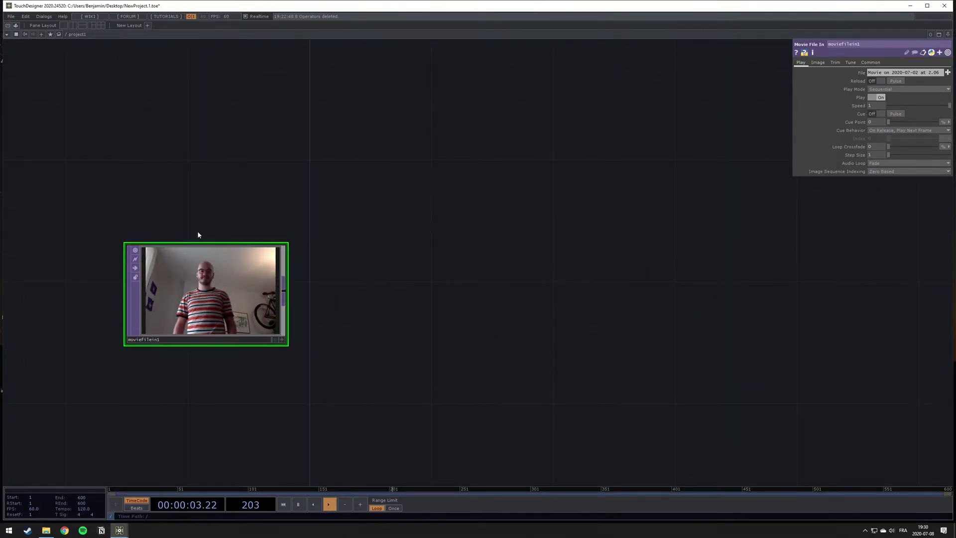
drag(506, 279, 393, 265)
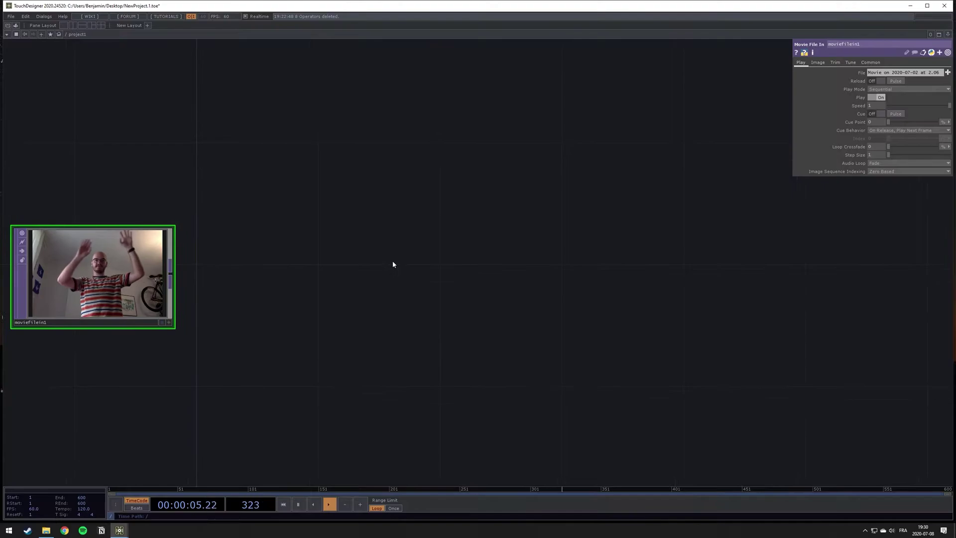
Step: Add cache1 after moviefilein1 with Cache Size 5
key(Tab)
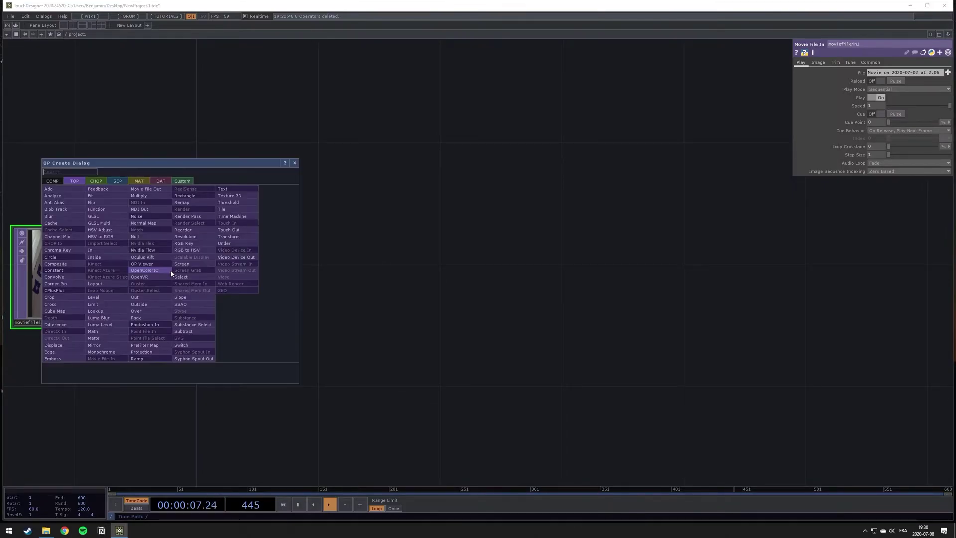
click(48, 217)
click(402, 269)
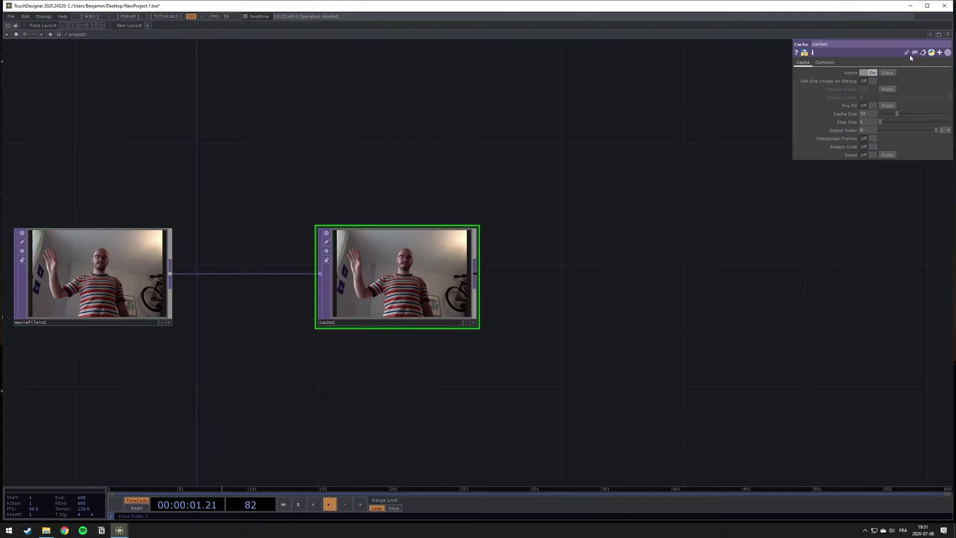
click(871, 114)
text(5)
key(Return)
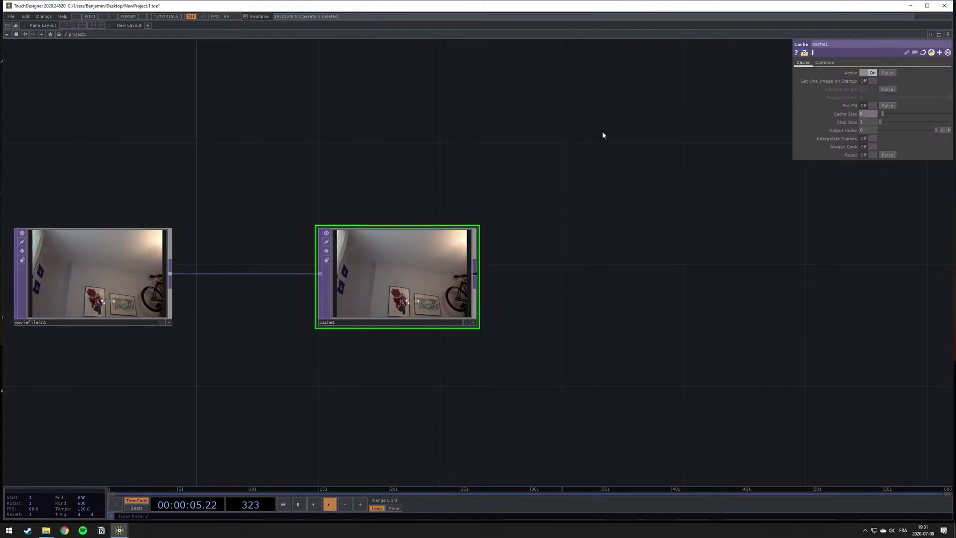
drag(496, 280, 463, 215)
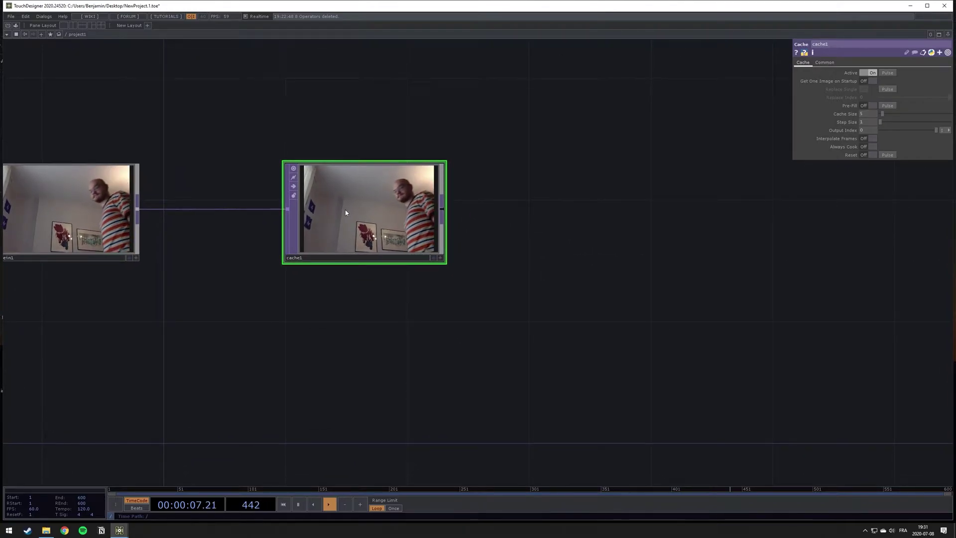
key(Tab)
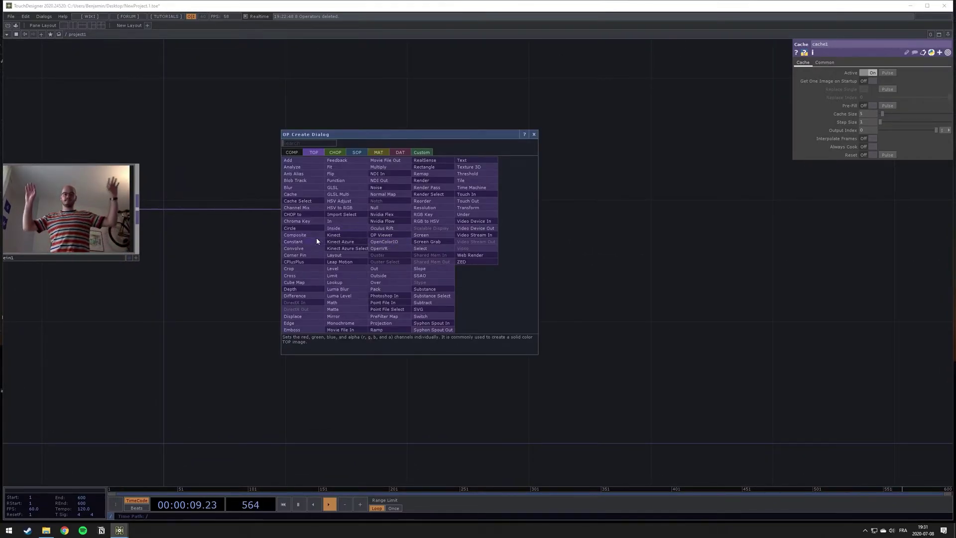
Step: Add cacheselect1 below cache1, reading from cache1, and pause playback
click(299, 200)
click(369, 337)
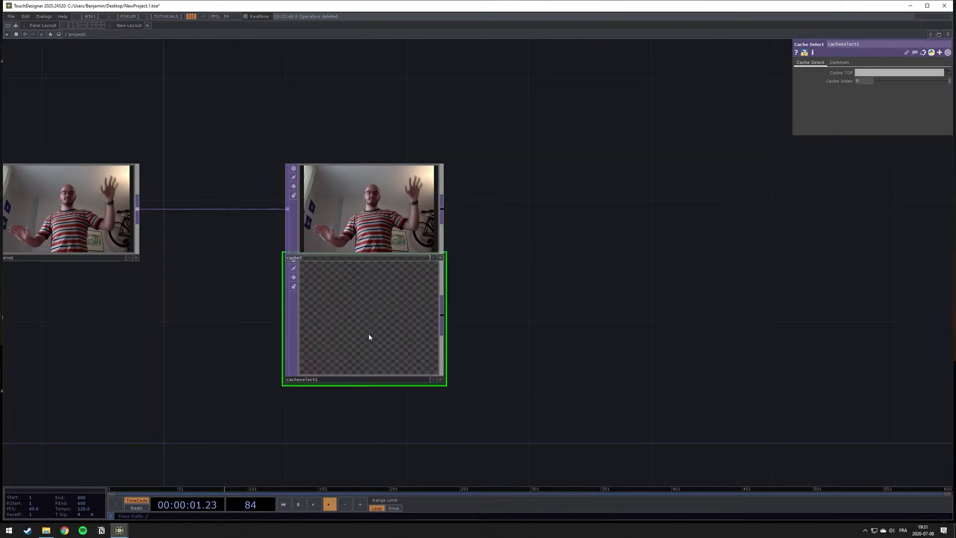
drag(374, 338, 375, 368)
drag(533, 199, 883, 73)
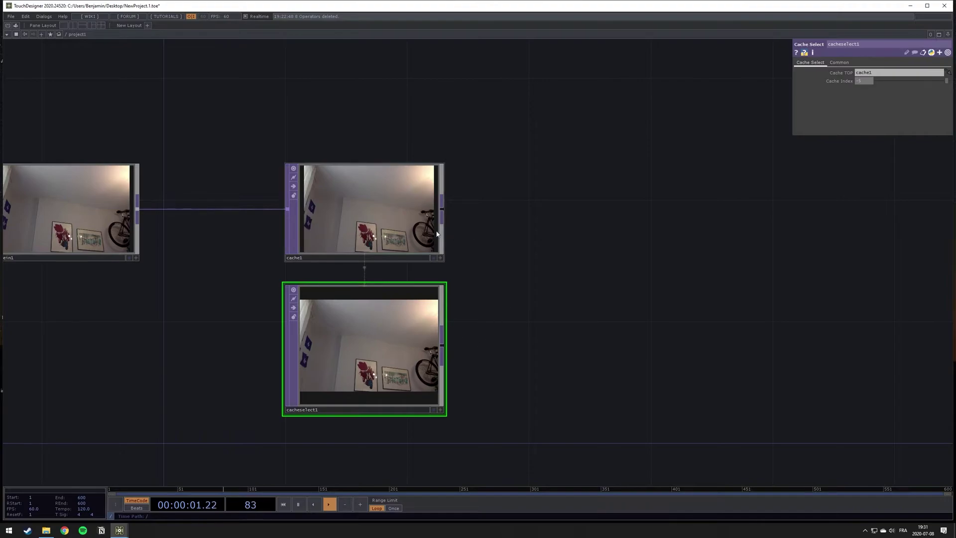
key(space)
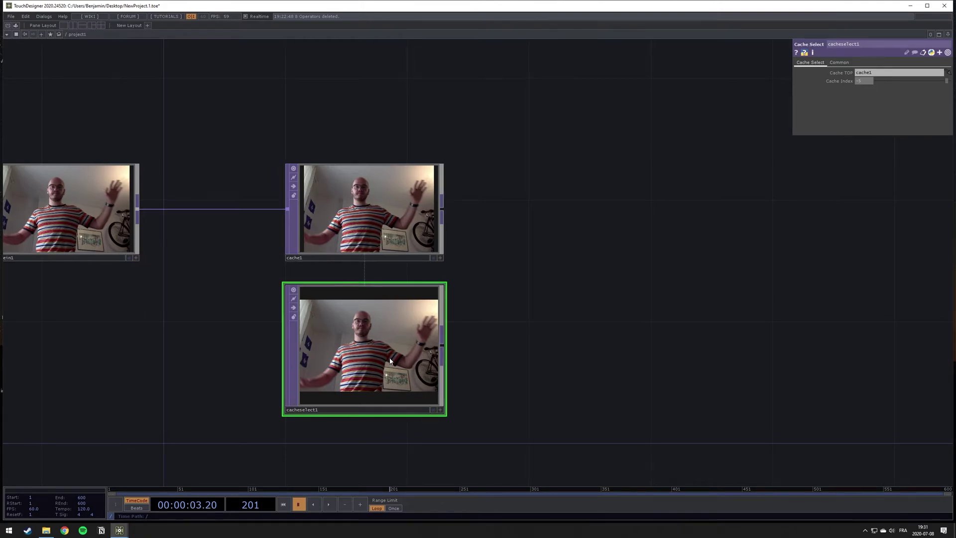
drag(550, 306, 471, 295)
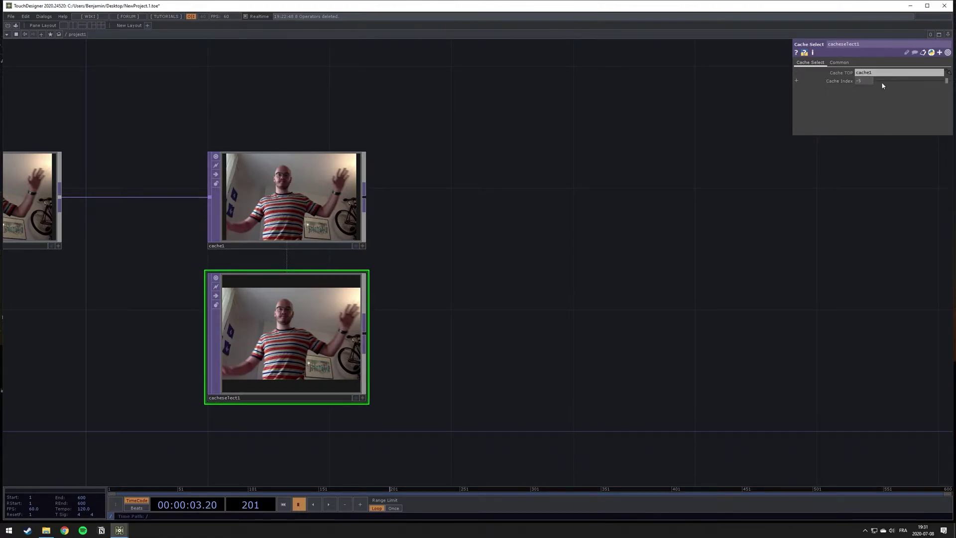
click(289, 209)
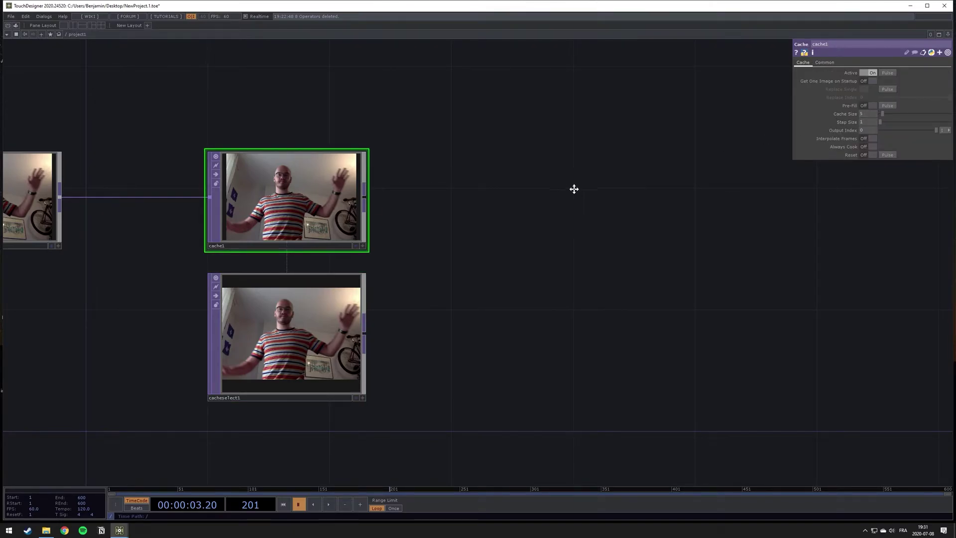
drag(574, 190, 532, 179)
Step: Add comp1 with cache1 and cacheselect1 as inputs, Operation set to Difference
key(Tab)
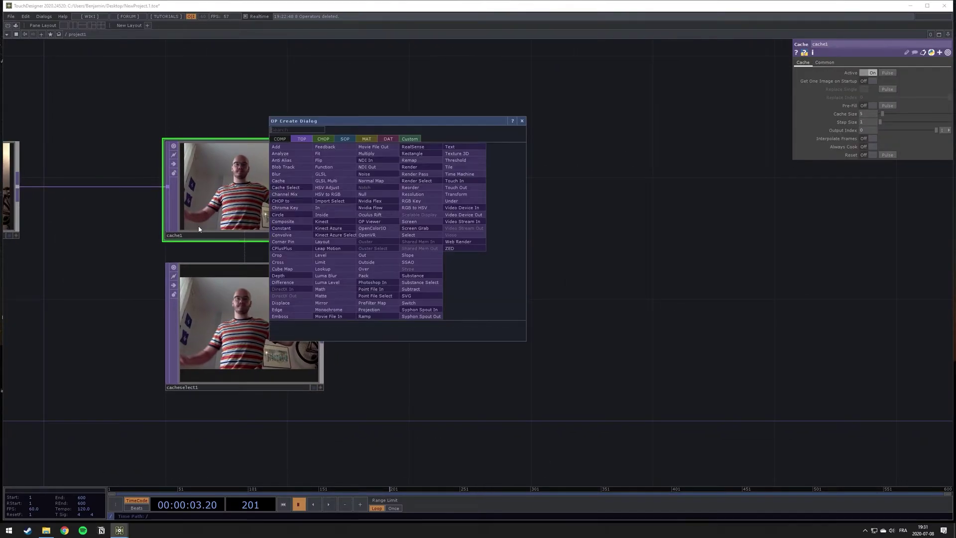
click(284, 221)
click(485, 214)
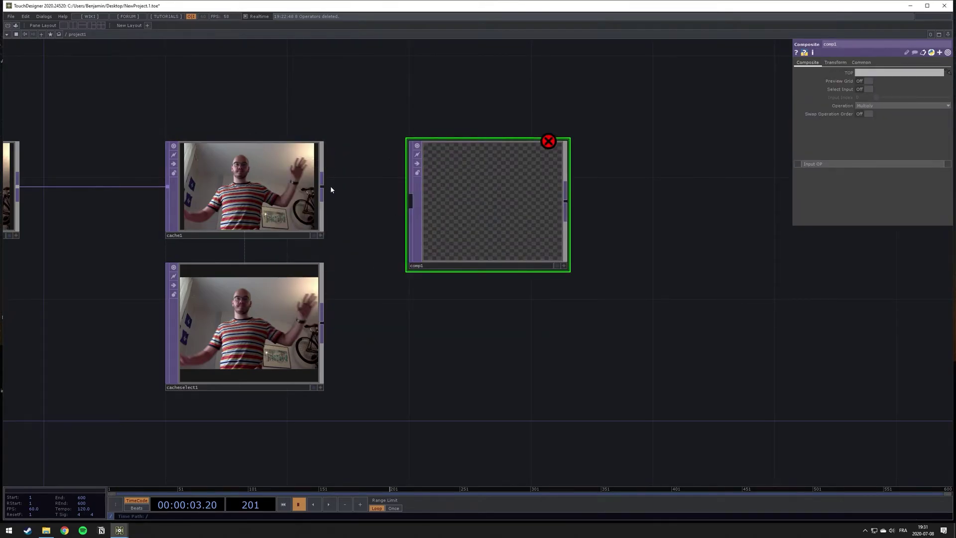
drag(322, 187, 413, 202)
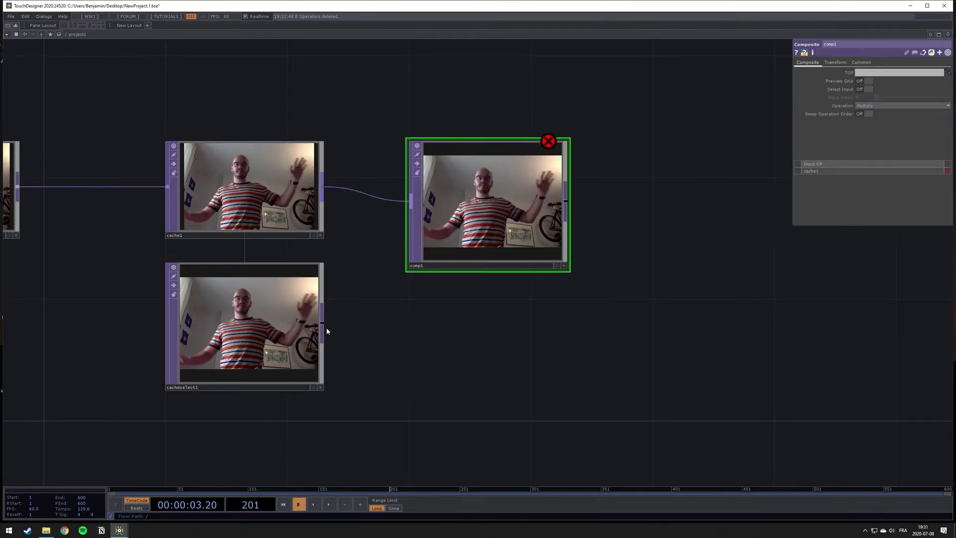
drag(326, 328, 428, 222)
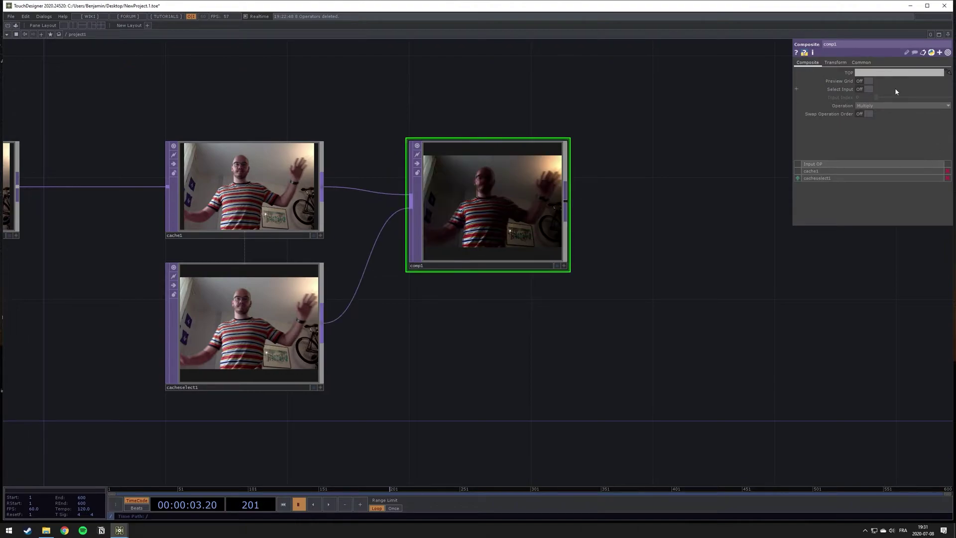
click(896, 105)
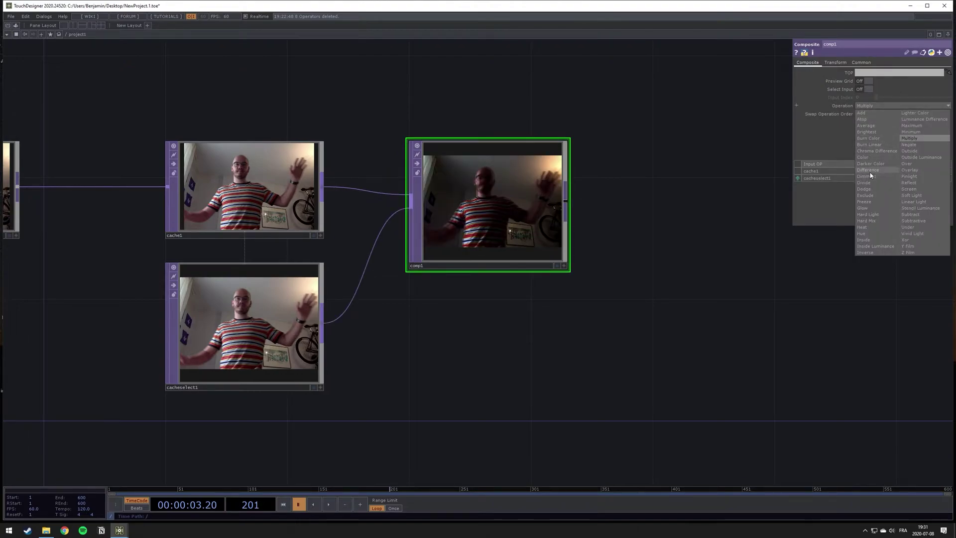
click(868, 170)
Step: Resume playback and pan the network to comp1's output
drag(572, 190, 537, 216)
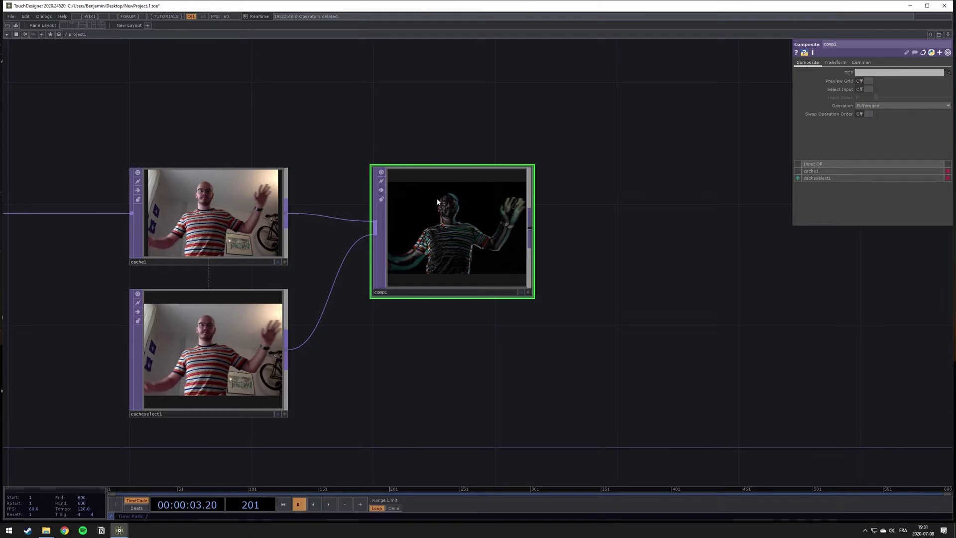
key(space)
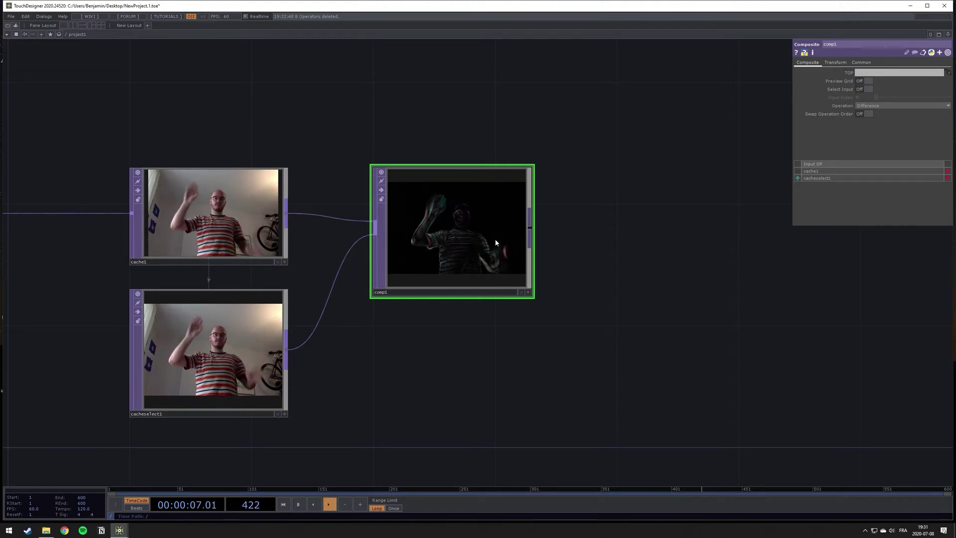
drag(611, 222, 511, 234)
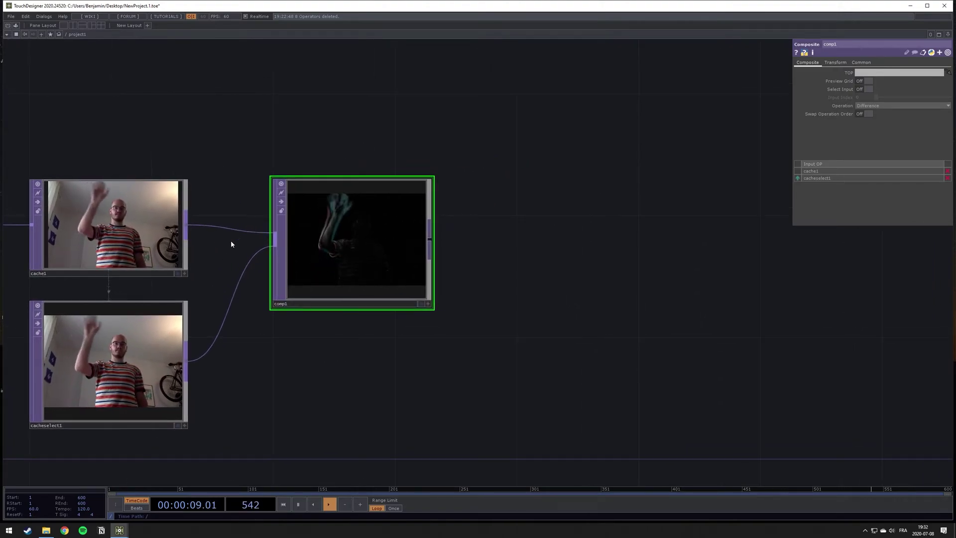
drag(489, 241, 433, 240)
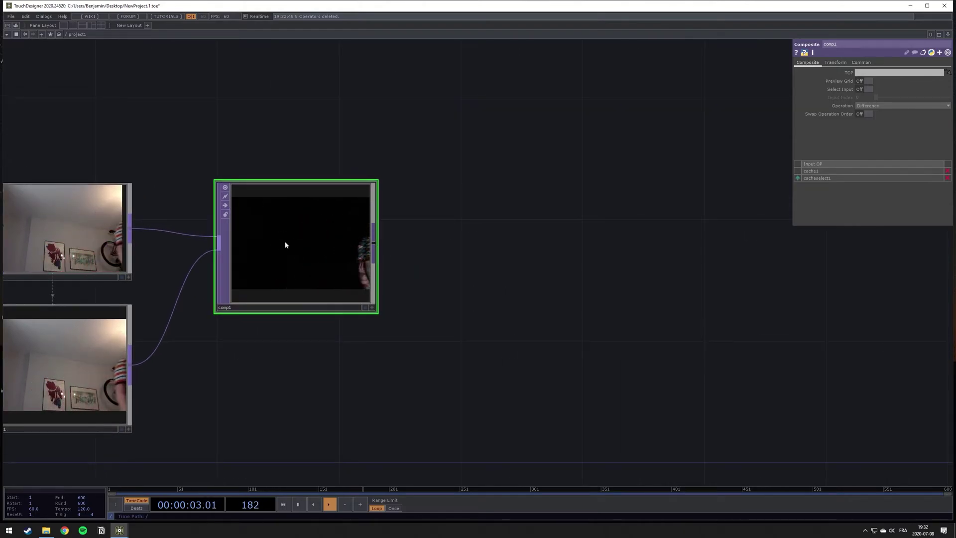
click(372, 243)
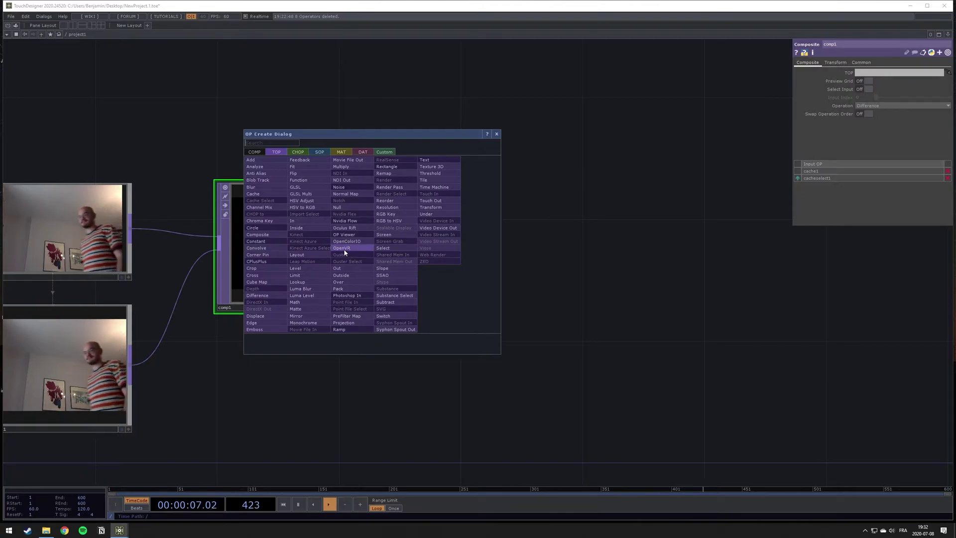
Step: Add level1 after comp1 with Brightness 1 raised to 2
click(309, 270)
click(506, 255)
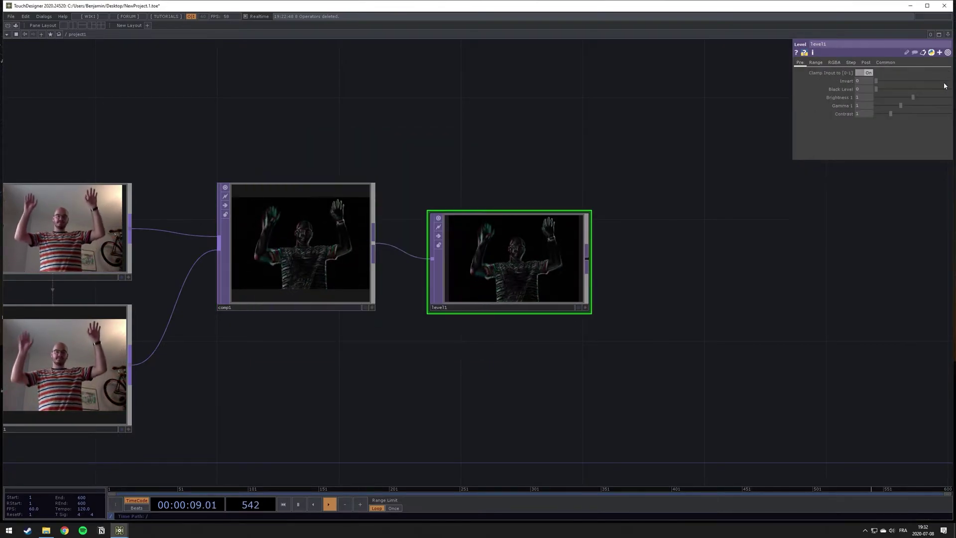
drag(907, 102, 949, 97)
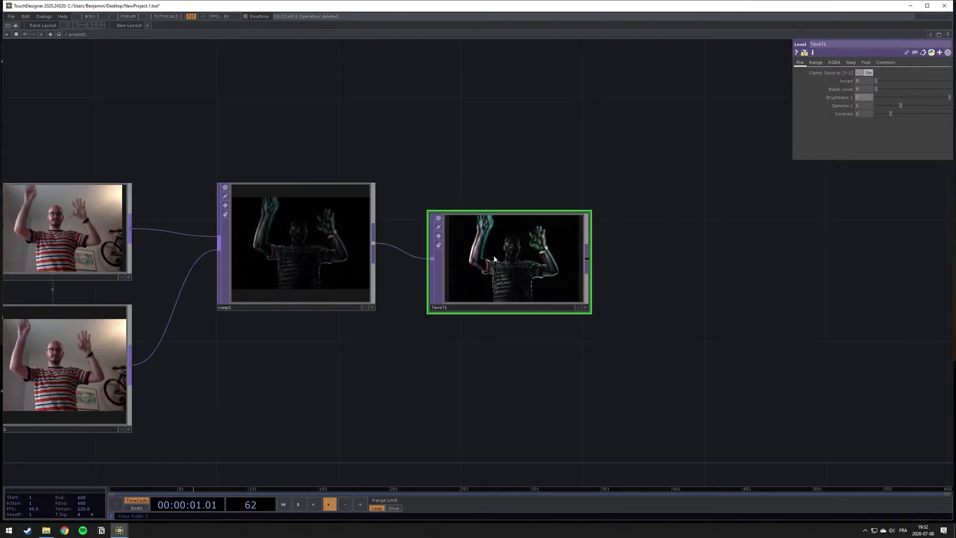
drag(514, 263, 484, 232)
drag(678, 226, 454, 223)
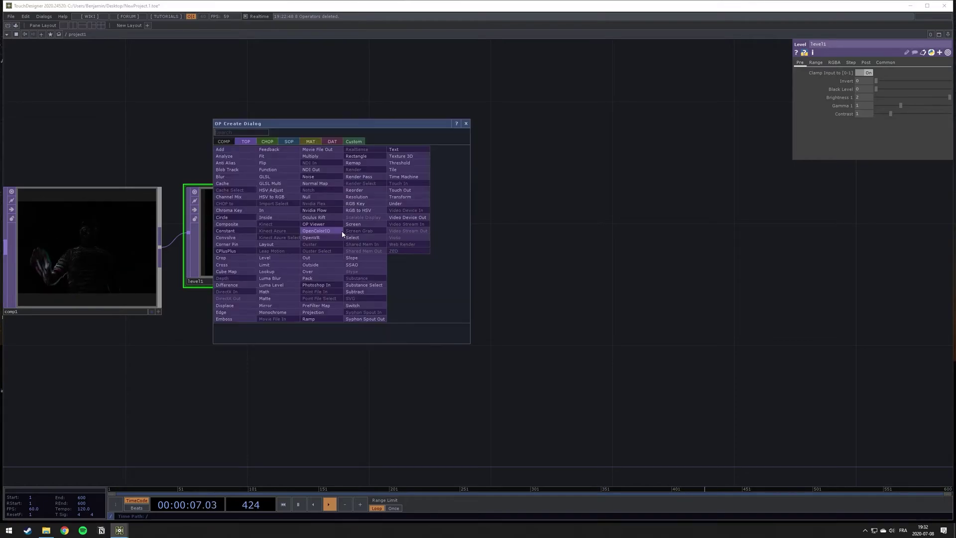
Step: Add chroma1 after level1 and set its Val Min to 0.064
right_click(341, 234)
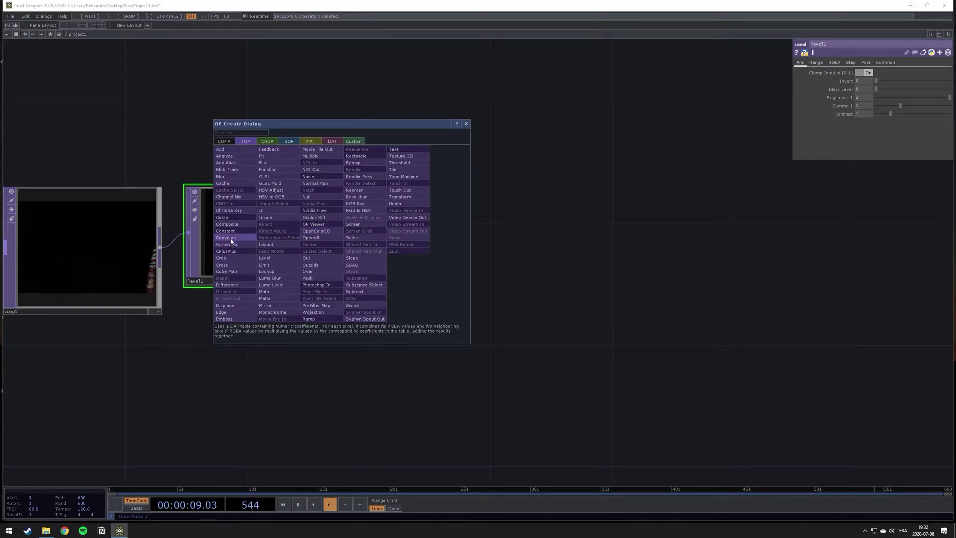
click(237, 213)
click(488, 236)
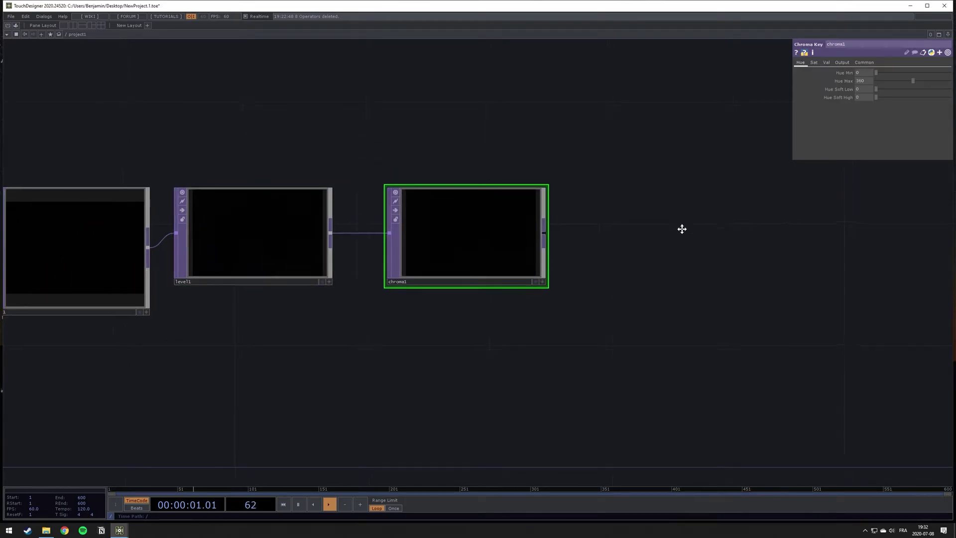
drag(702, 224, 563, 239)
click(826, 62)
mouse_move(869, 76)
middle_down()
mouse_move(868, 64)
mouse_move(878, 62)
middle_up()
scroll(325, 252, up, 5)
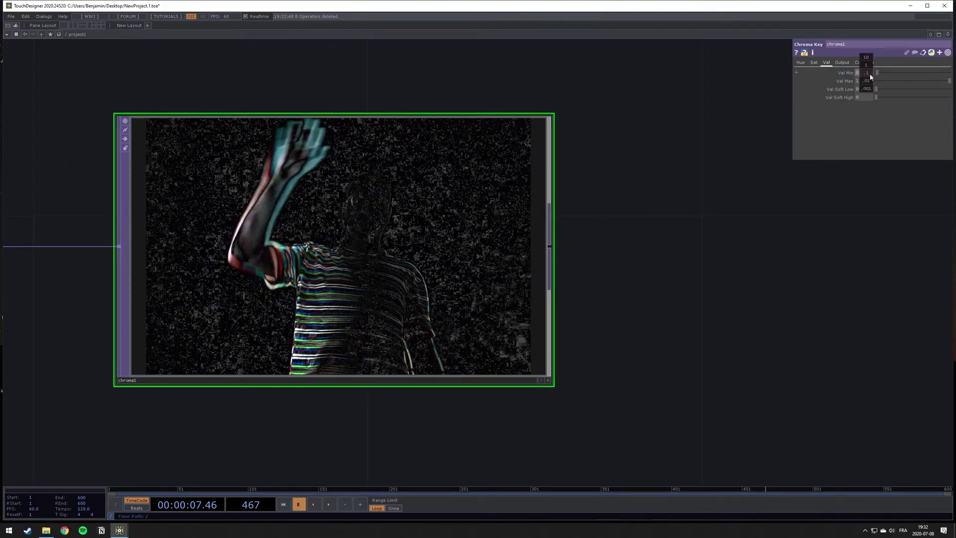
middle_drag(869, 74, 867, 62)
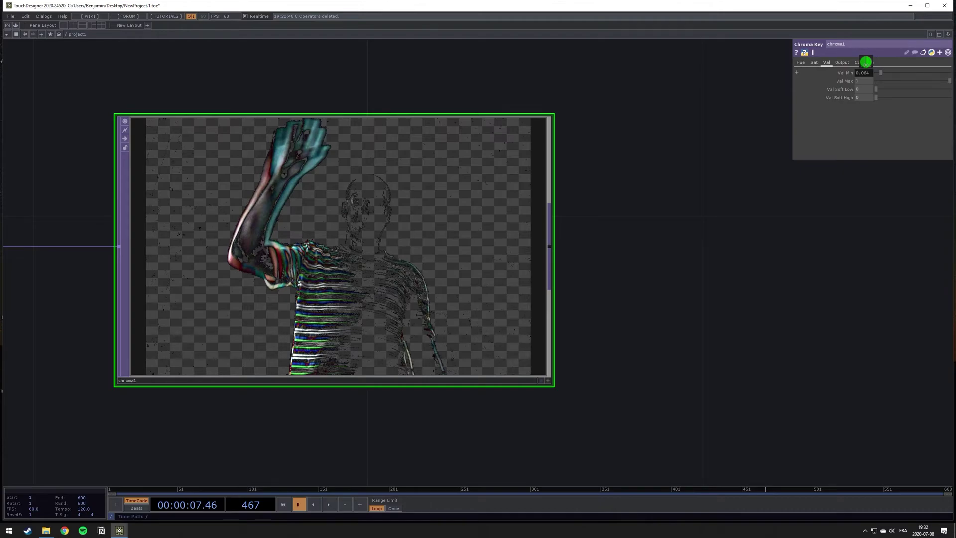
middle_drag(865, 62, 866, 62)
Step: Recentre the network on chroma1 and resume webcam playback
drag(625, 273, 549, 251)
scroll(445, 303, down, 4)
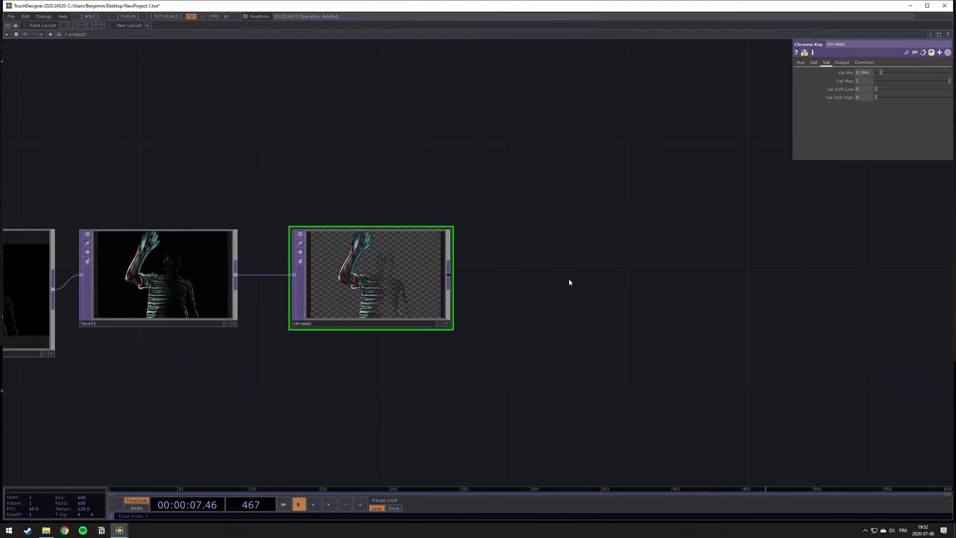
drag(569, 282, 520, 285)
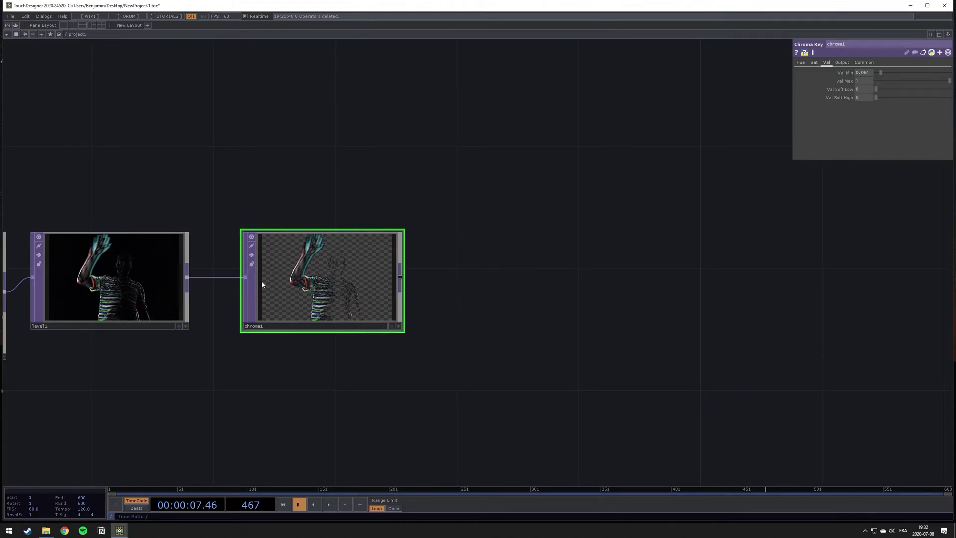
scroll(262, 280, up, 3)
scroll(267, 277, down, 2)
drag(518, 256, 411, 257)
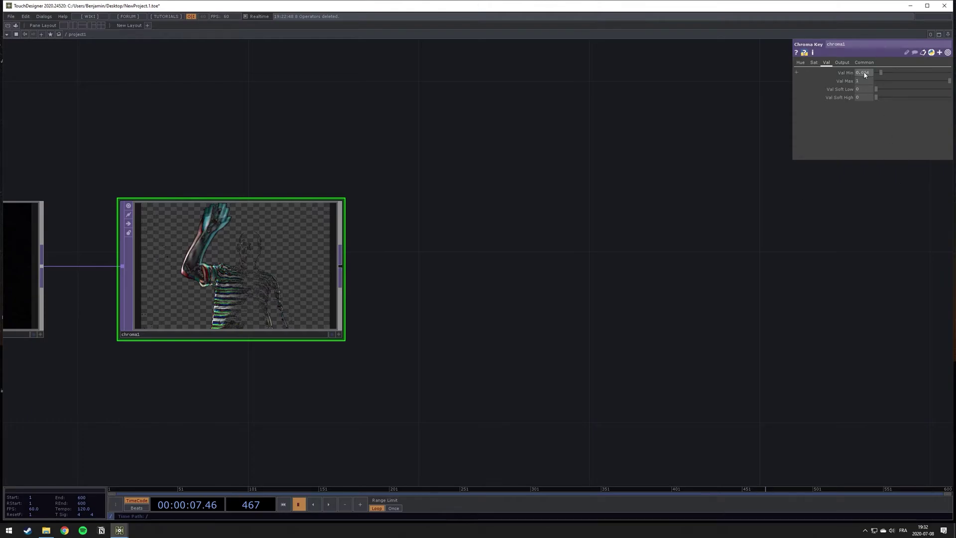
key(space)
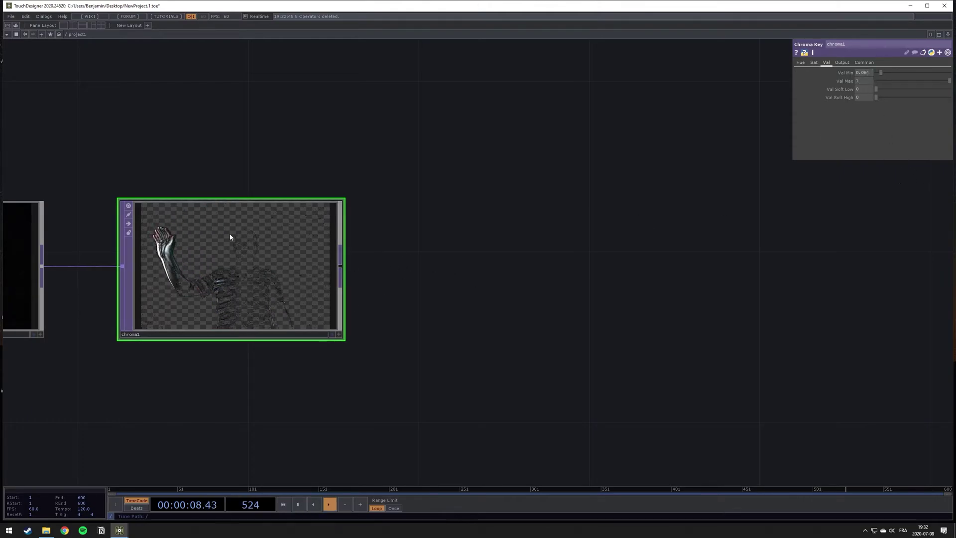
right_click(341, 266)
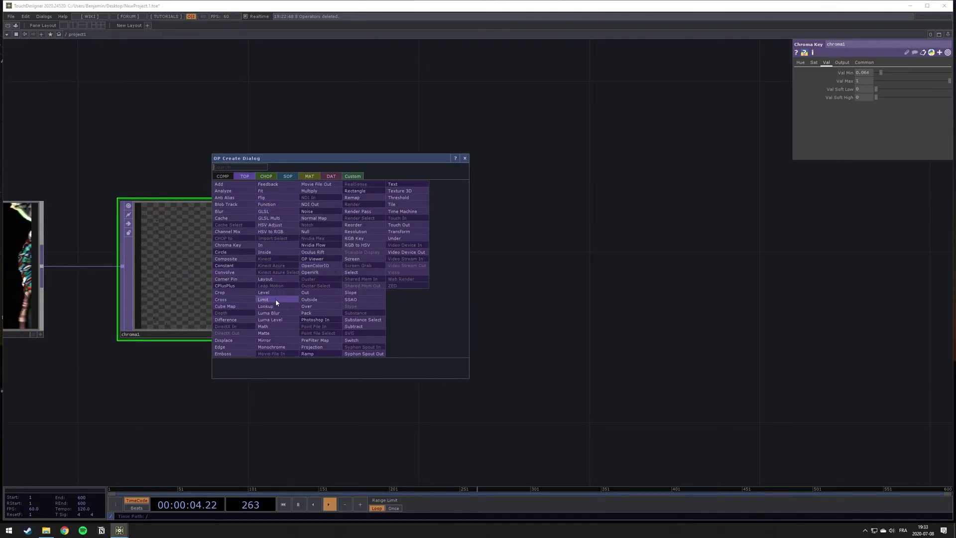
Step: Add edge1 after chroma1 with Strength 10
click(223, 347)
click(528, 264)
drag(789, 249, 612, 252)
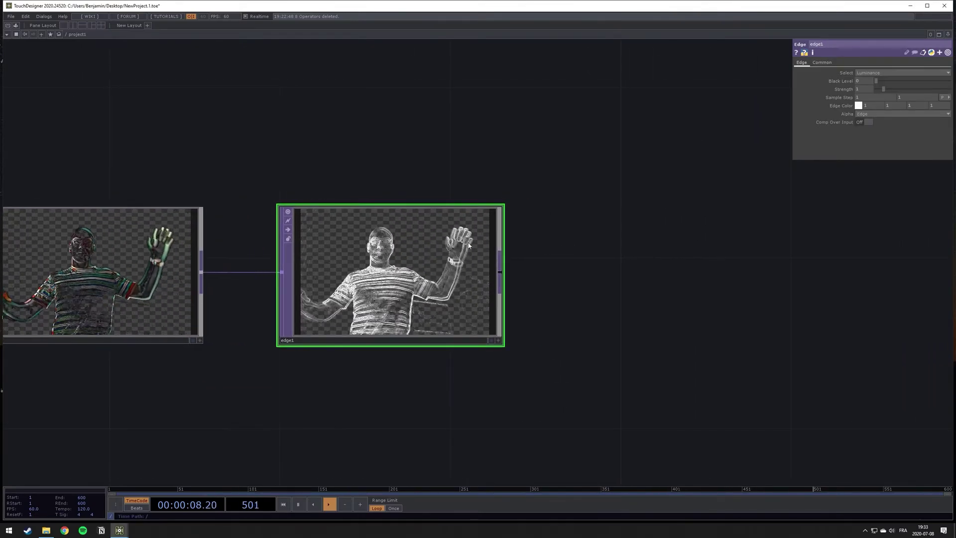
click(868, 91)
text(10)
key(Return)
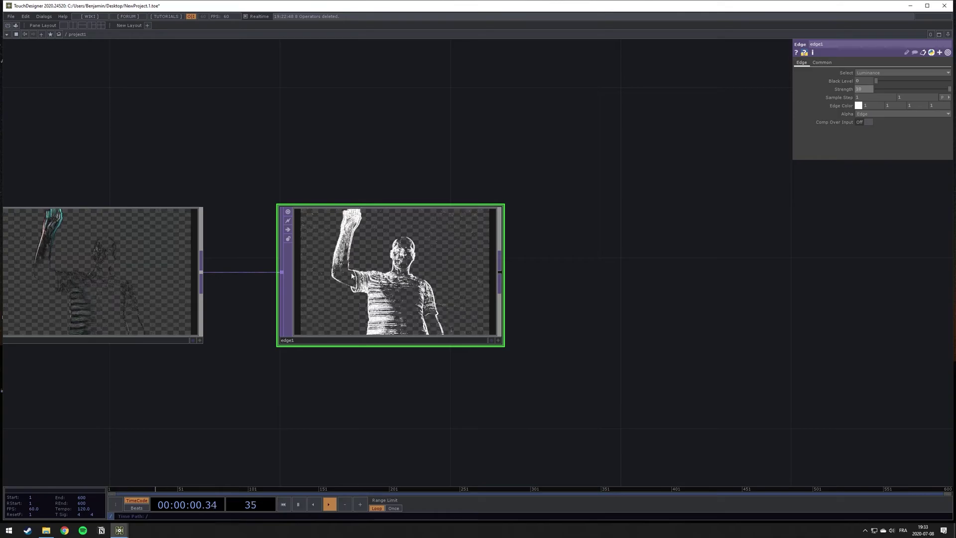
drag(605, 240, 507, 253)
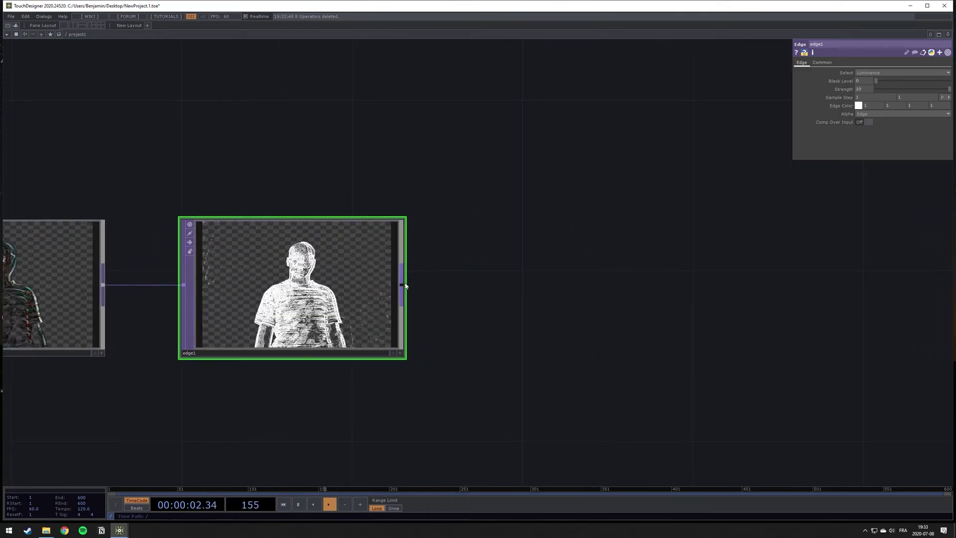
right_click(406, 285)
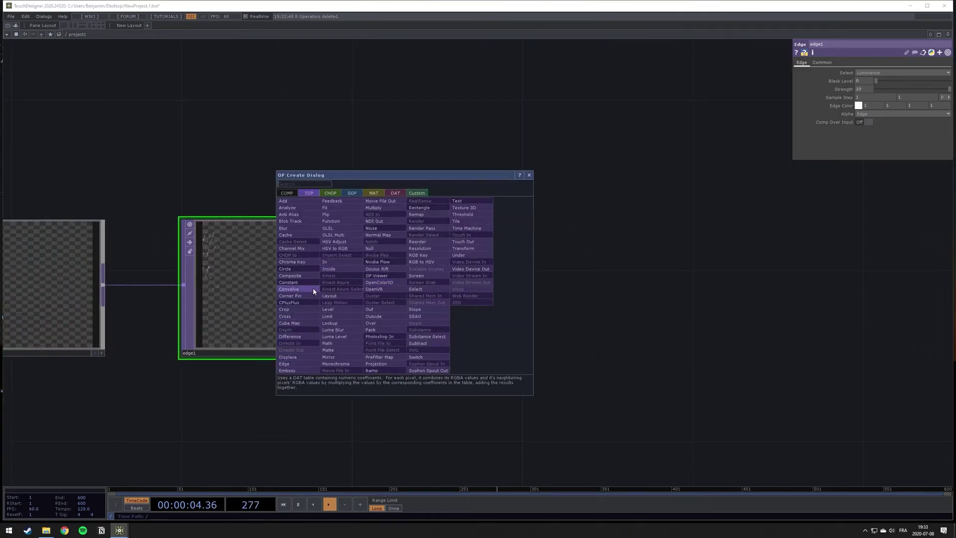
Step: Add blur1 after edge1 with Filter Size 120
click(283, 228)
click(650, 280)
drag(837, 274, 551, 258)
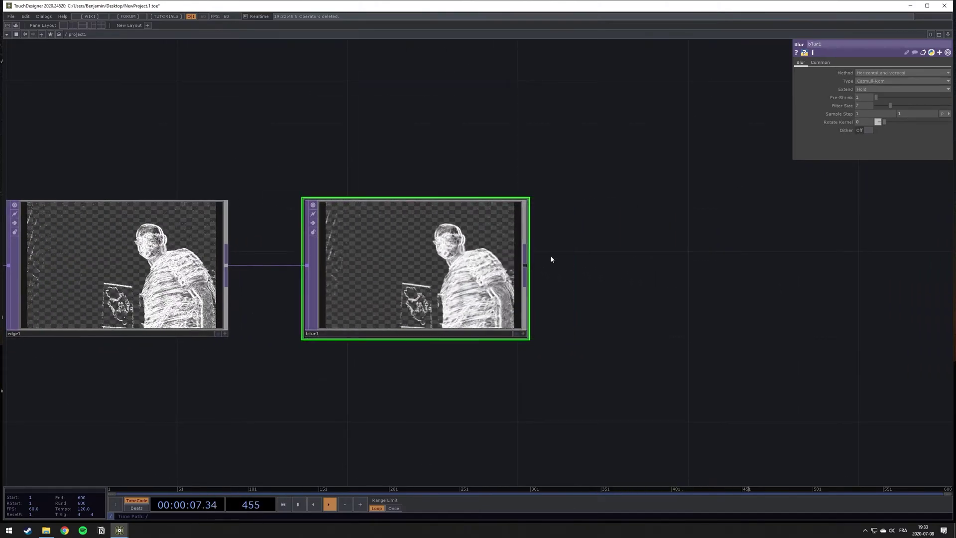
click(861, 105)
text(120)
key(Return)
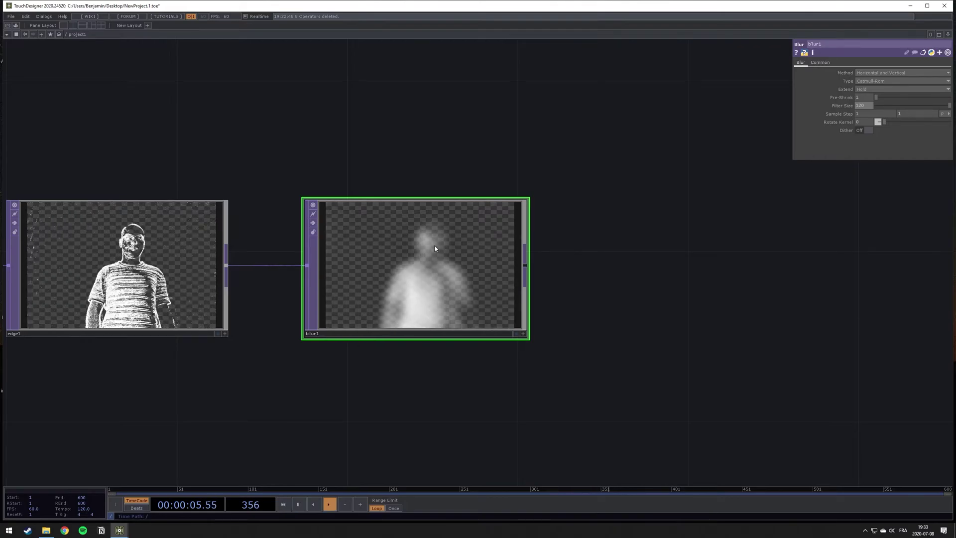
drag(620, 264, 523, 267)
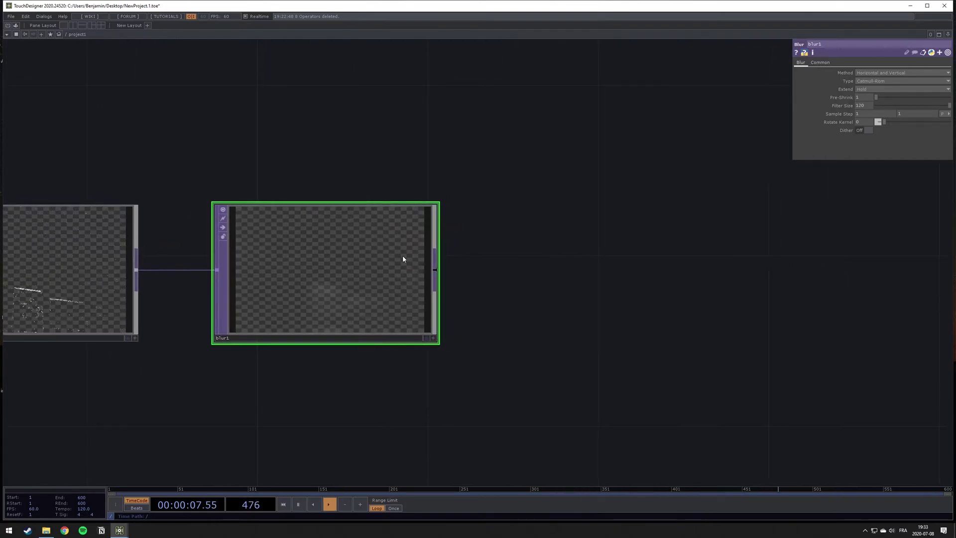
drag(460, 263, 418, 275)
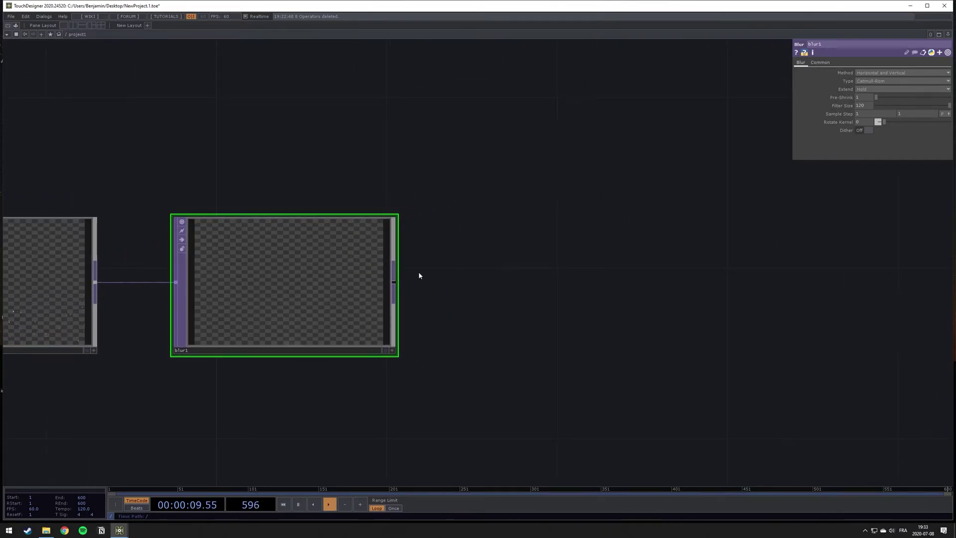
right_click(396, 286)
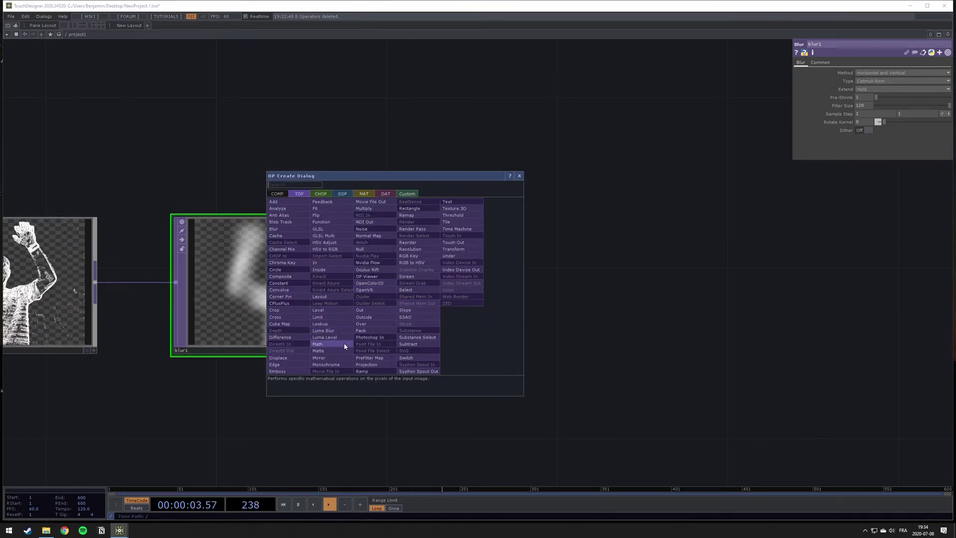
Step: Add level2 after blur1 with Brightness 8 and Contrast 5
click(317, 310)
click(572, 249)
drag(811, 210, 689, 220)
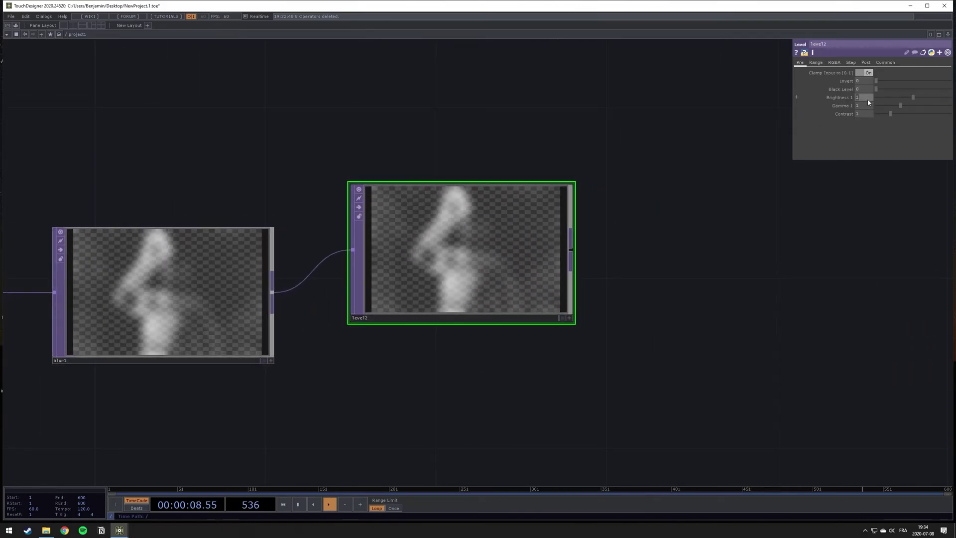
click(864, 98)
text(8)
key(Return)
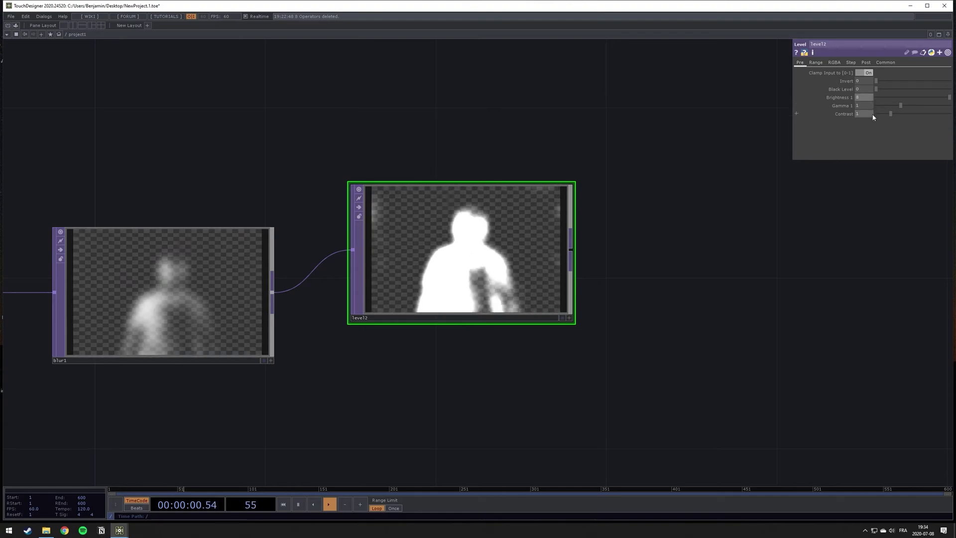
click(870, 114)
text(5)
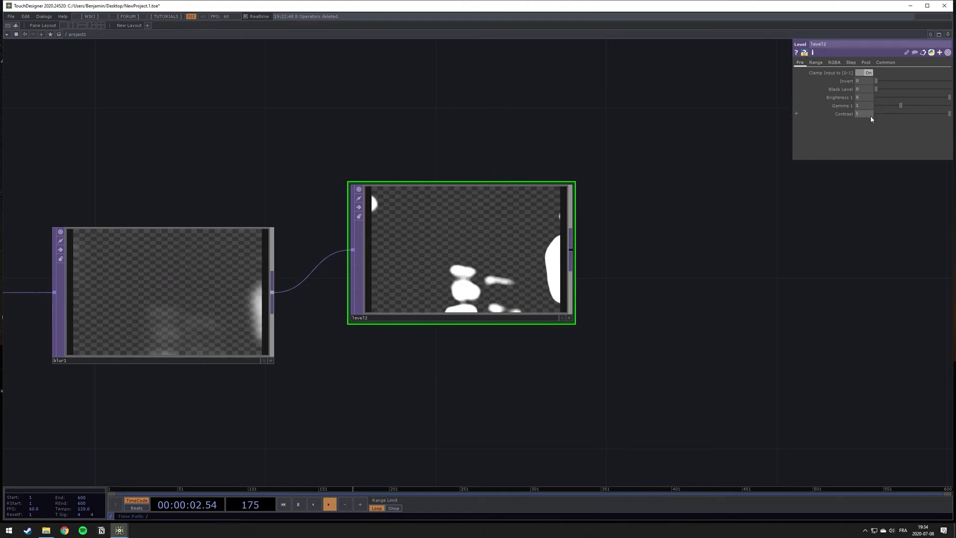
key(Return)
Step: Pause playback and pan out to view the whole chain
scroll(448, 376, down, 5)
scroll(438, 375, up, 3)
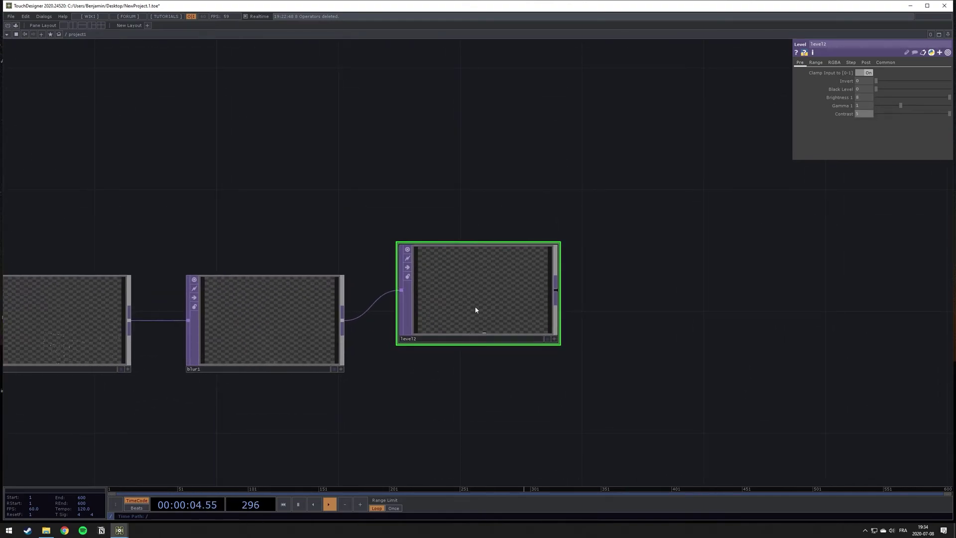
scroll(451, 307, up, 2)
key(space)
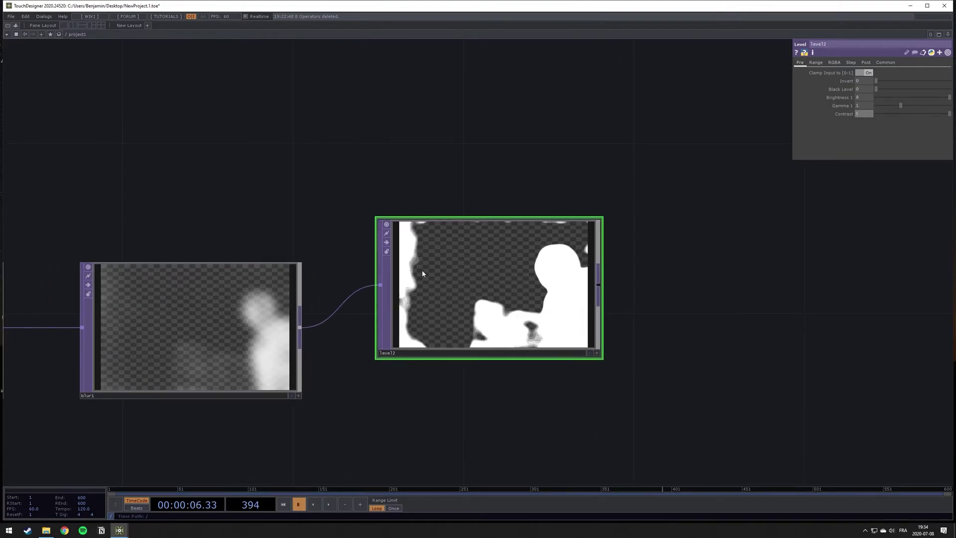
drag(182, 185, 459, 188)
scroll(358, 241, down, 4)
scroll(267, 189, up, 3)
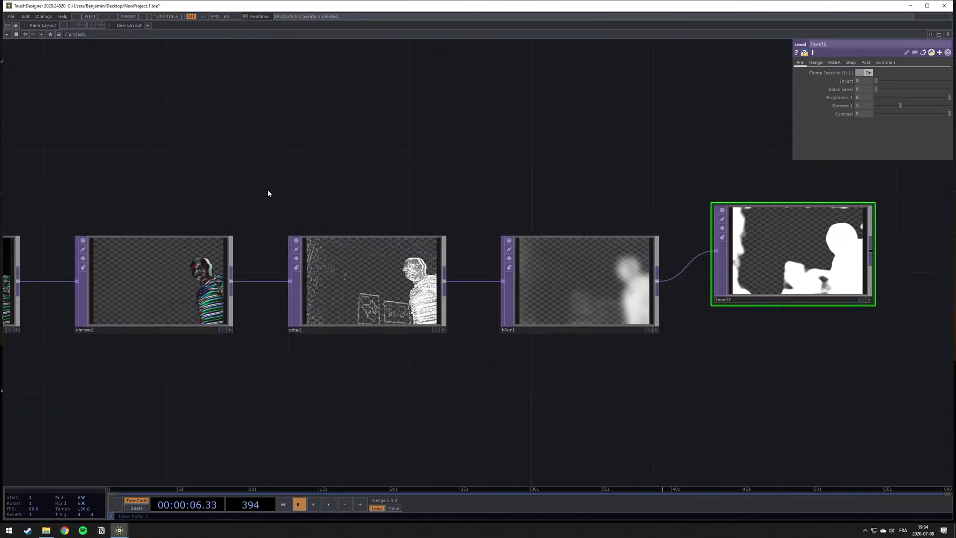
Step: Raise chroma1's Val Min to about 0.112 and resume playback
click(249, 267)
drag(557, 181, 292, 185)
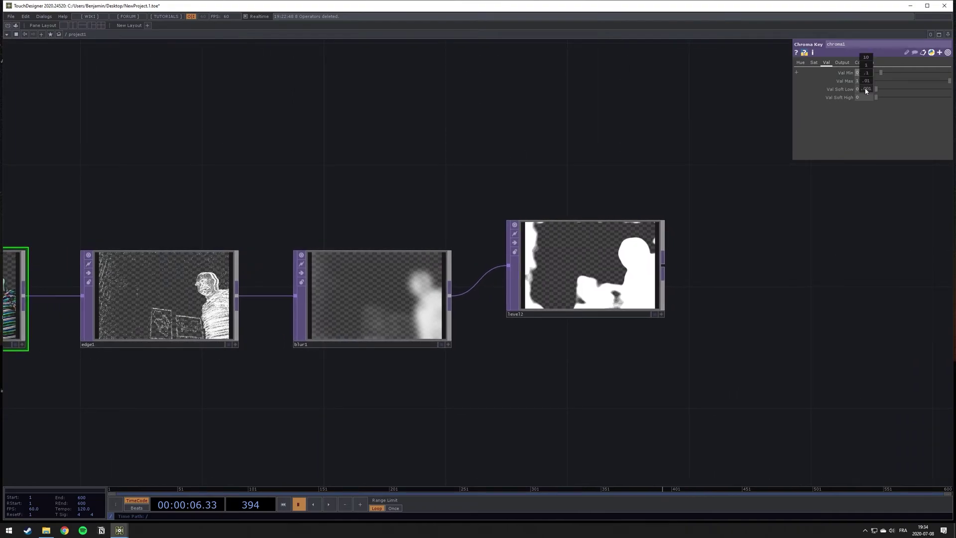
middle_drag(868, 58, 867, 60)
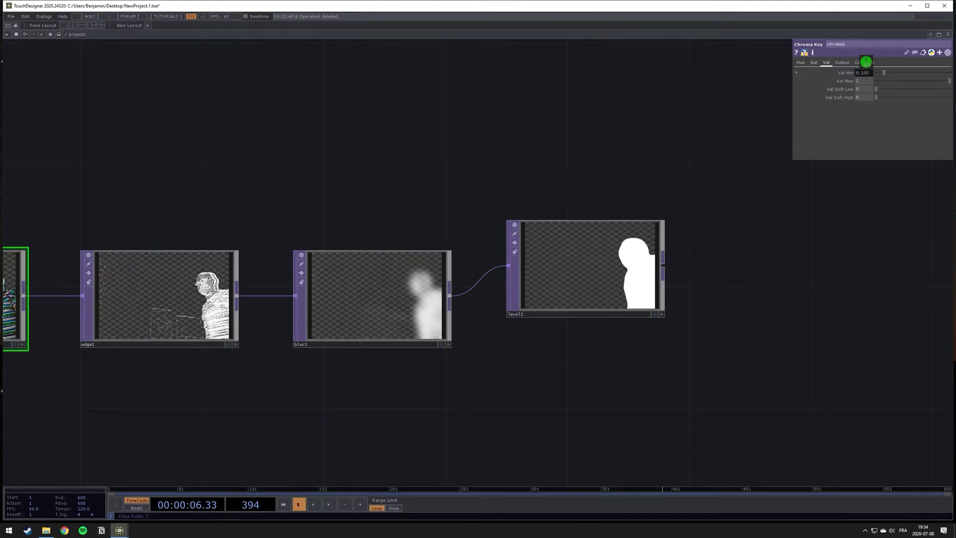
key(space)
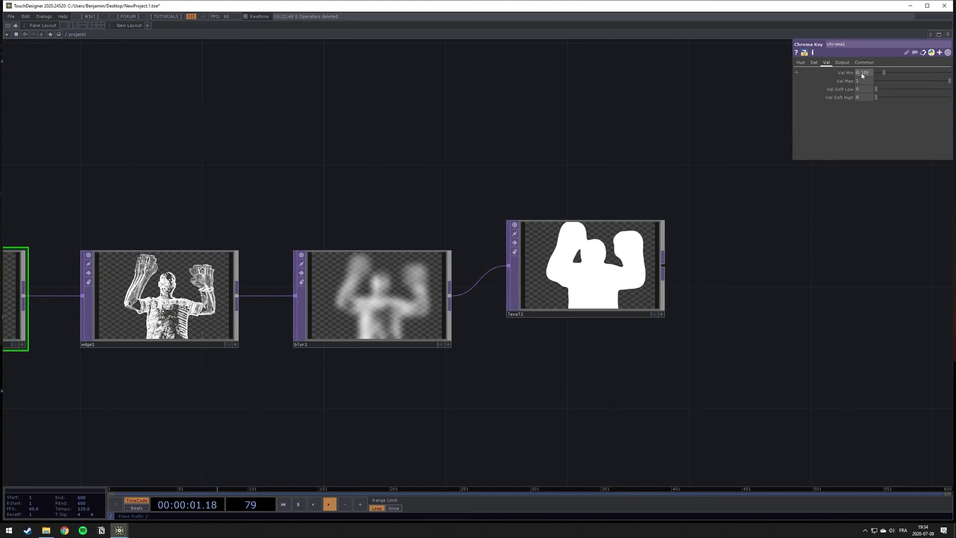
mouse_move(861, 73)
middle_down()
mouse_move(869, 89)
mouse_move(856, 89)
middle_up()
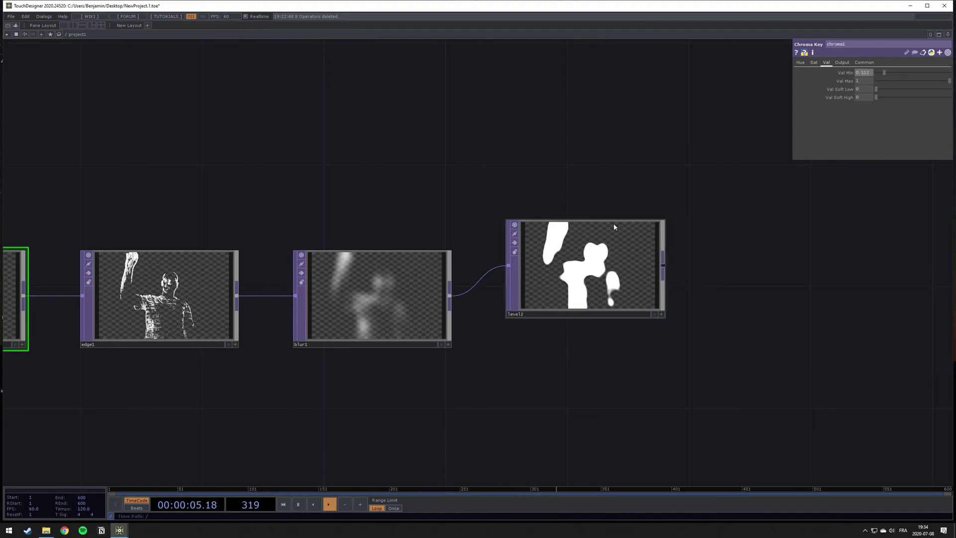